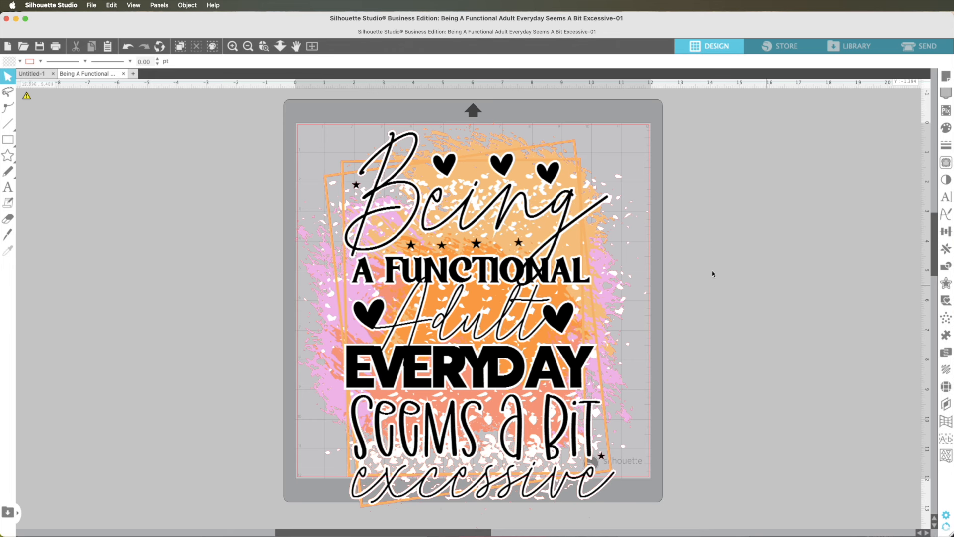
# Step: Scale the whole design down to about 8.02 by 9.19 in and reposition it within the cutting mat
pyautogui.click(643, 120)
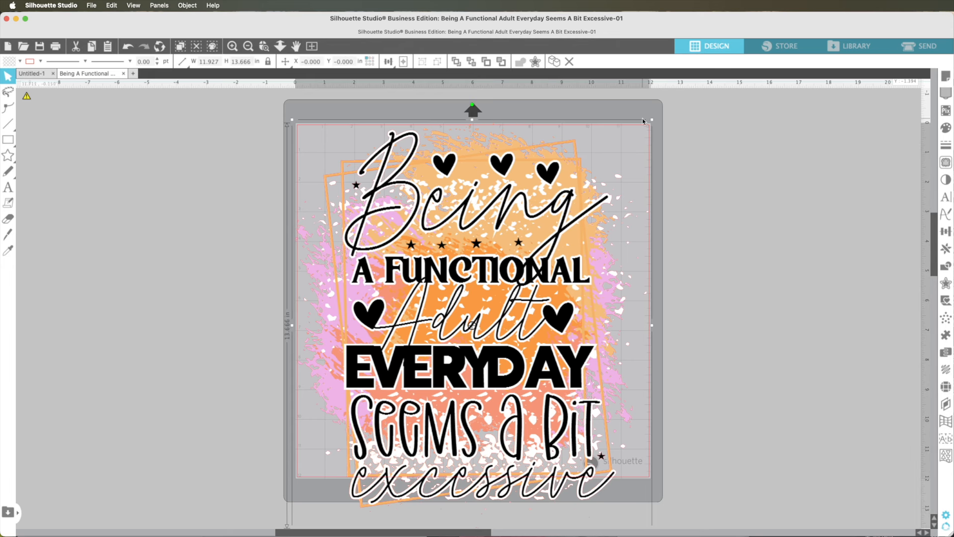
pyautogui.moveTo(528, 252); pyautogui.dragTo(532, 255)
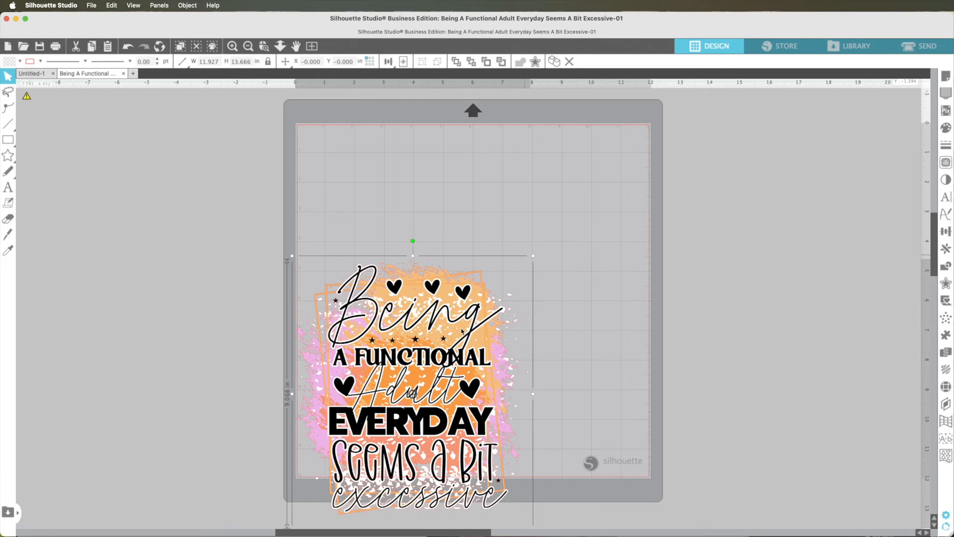
pyautogui.moveTo(455, 339); pyautogui.dragTo(529, 219)
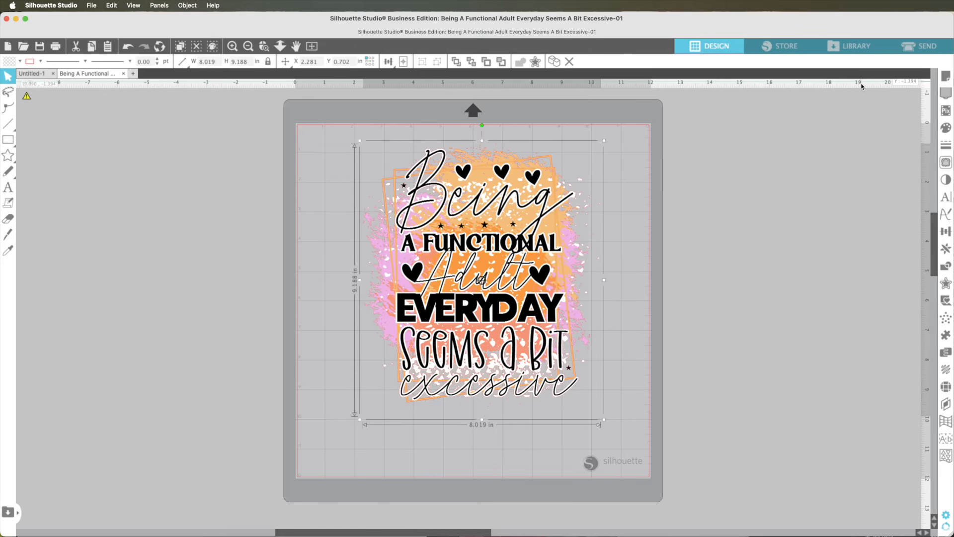
# Step: Set the design to No Cut in the send settings and return to the design workspace
pyautogui.click(923, 50)
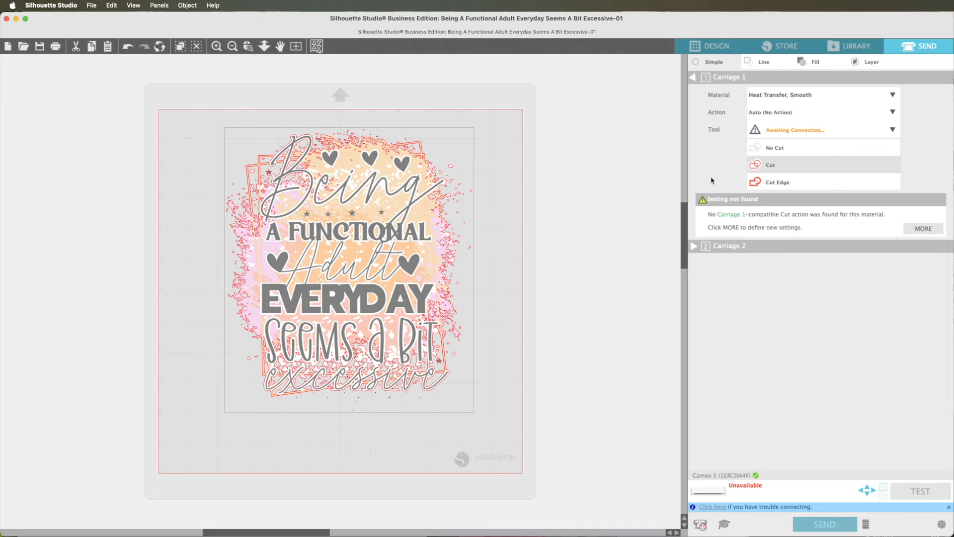
pyautogui.click(783, 152)
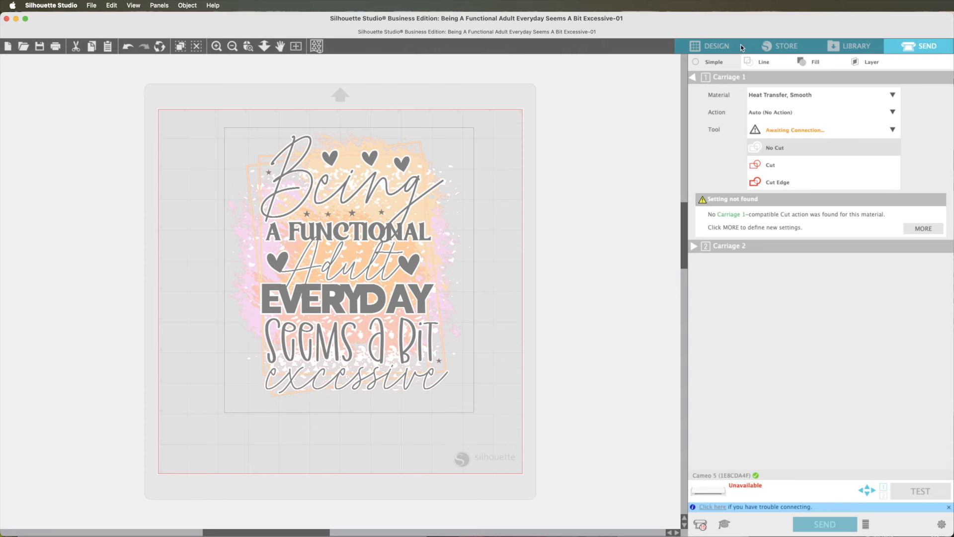
pyautogui.click(722, 48)
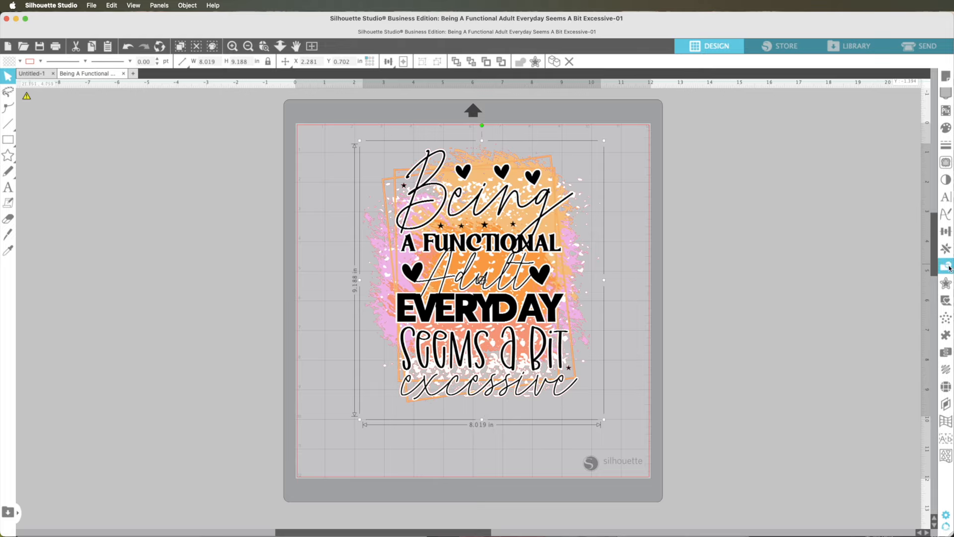
# Step: Start a Trace by Color sampling the black of the upper heart, and include all areas of that color
pyautogui.click(946, 164)
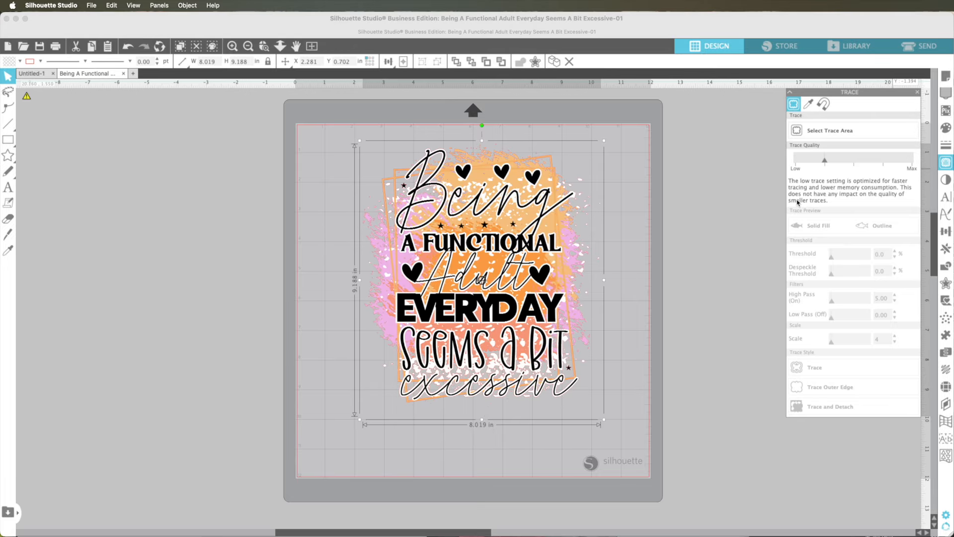
pyautogui.click(809, 105)
pyautogui.click(808, 130)
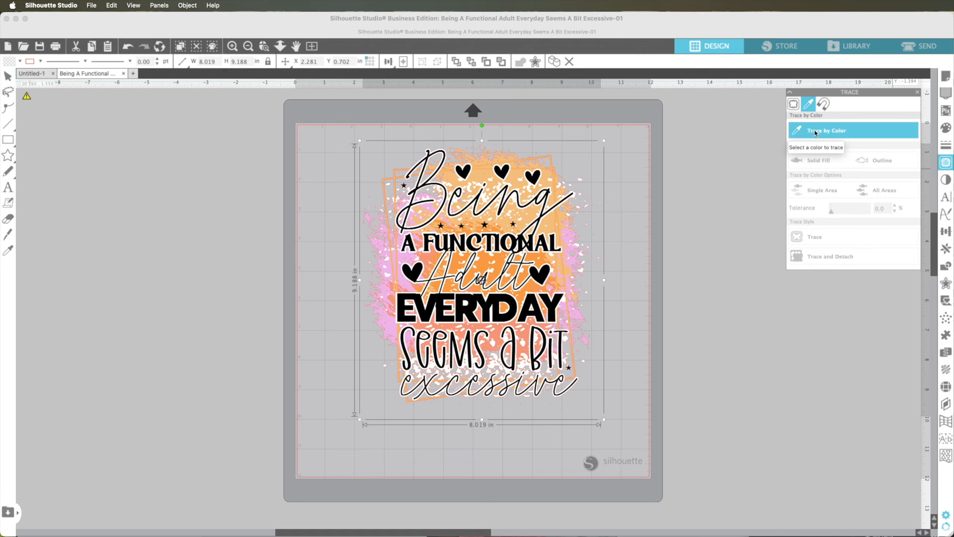
pyautogui.click(534, 181)
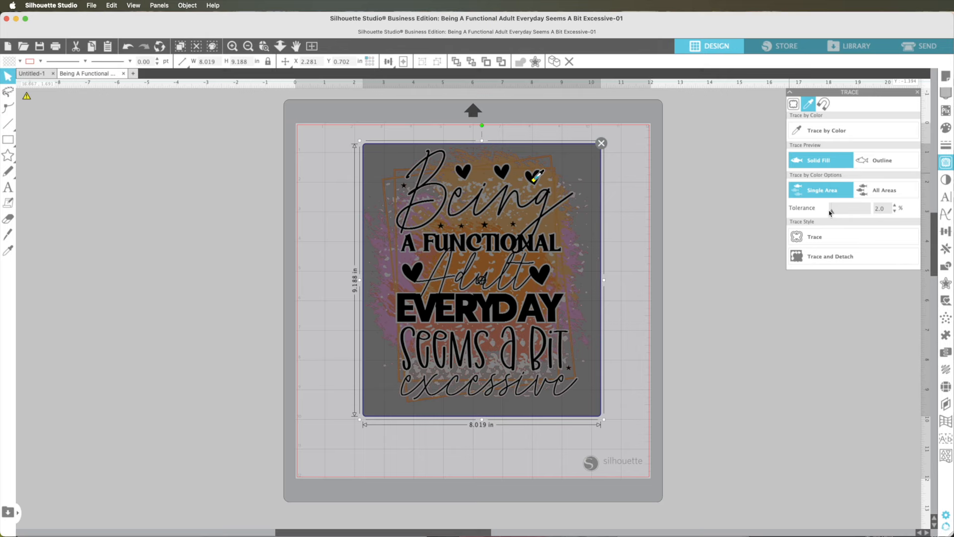
pyautogui.click(883, 191)
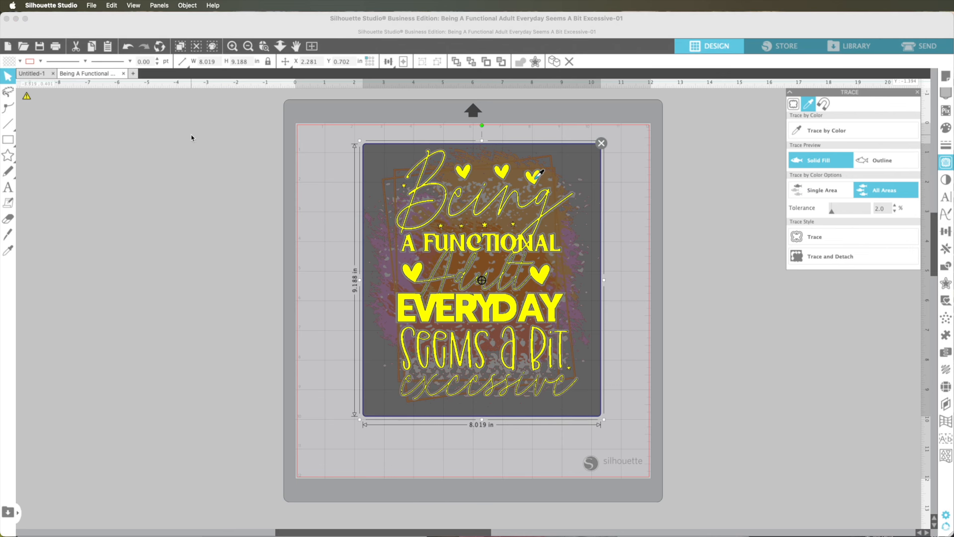
# Step: Raise the color tolerance to 6.0% and trace all black lettering, hearts and stars
pyautogui.click(234, 48)
pyautogui.click(234, 49)
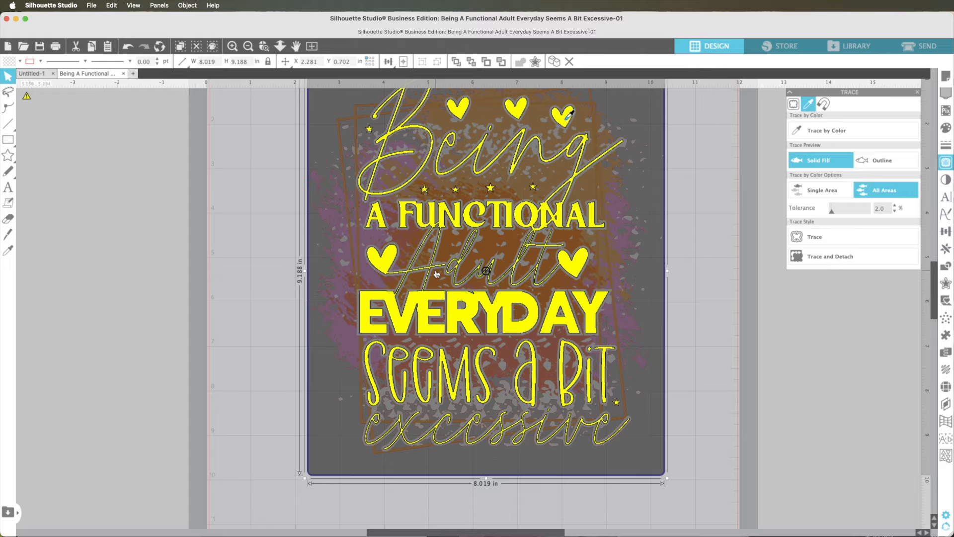
pyautogui.click(896, 206)
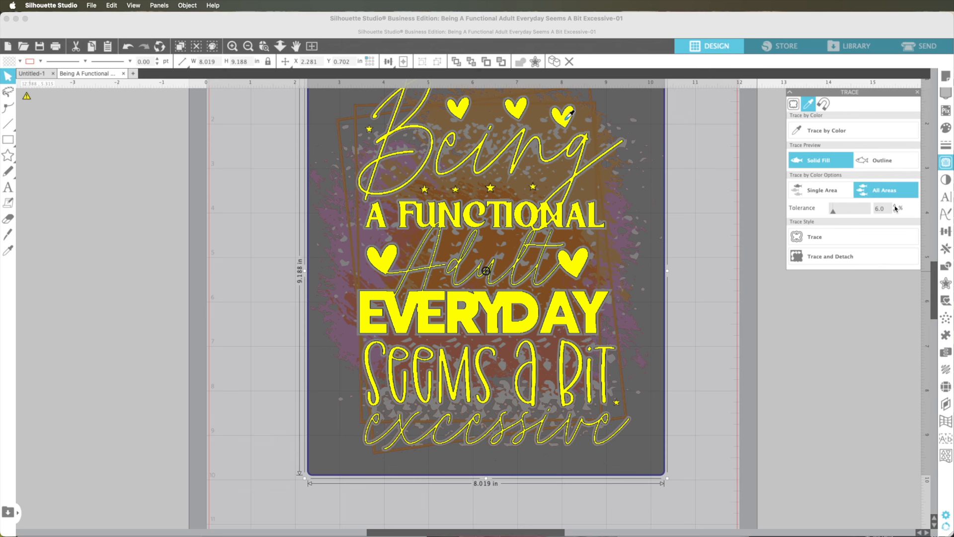
pyautogui.click(825, 237)
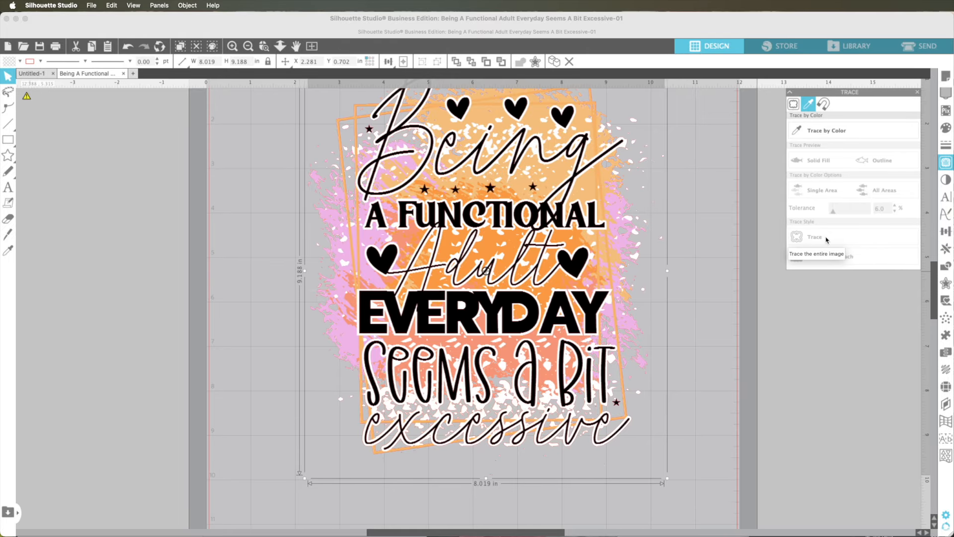
pyautogui.click(809, 132)
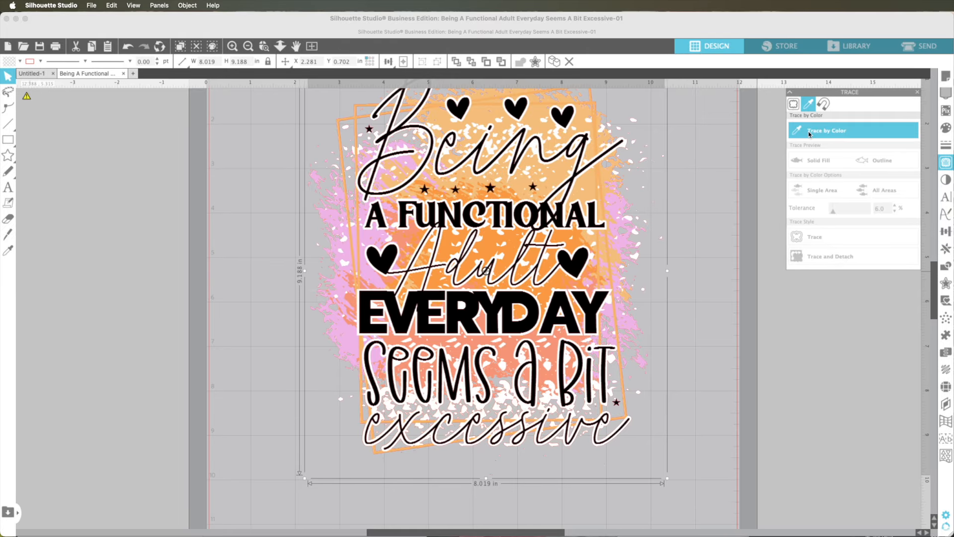
pyautogui.click(251, 49)
pyautogui.click(249, 46)
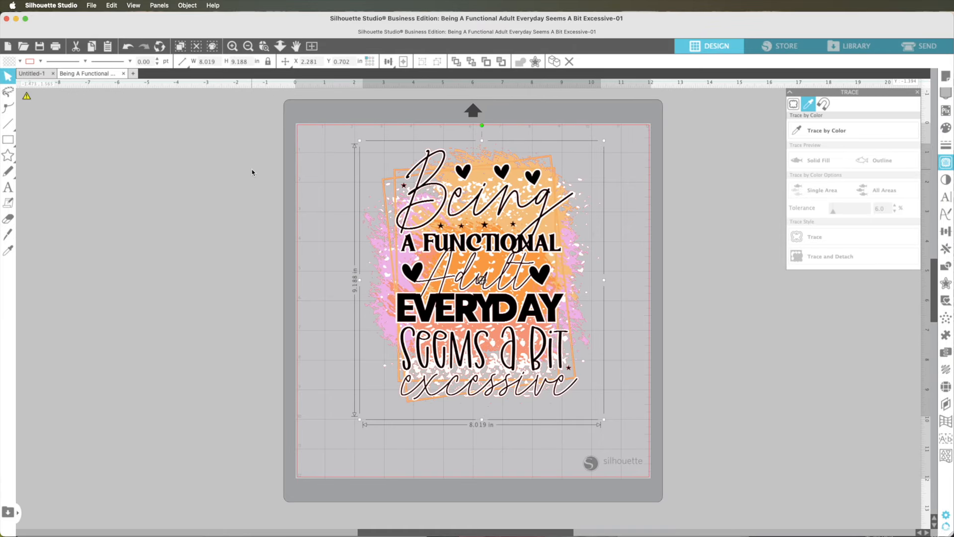
# Step: Select the design together with its traced outlines and subtract the traced shapes from the artwork
pyautogui.click(271, 197)
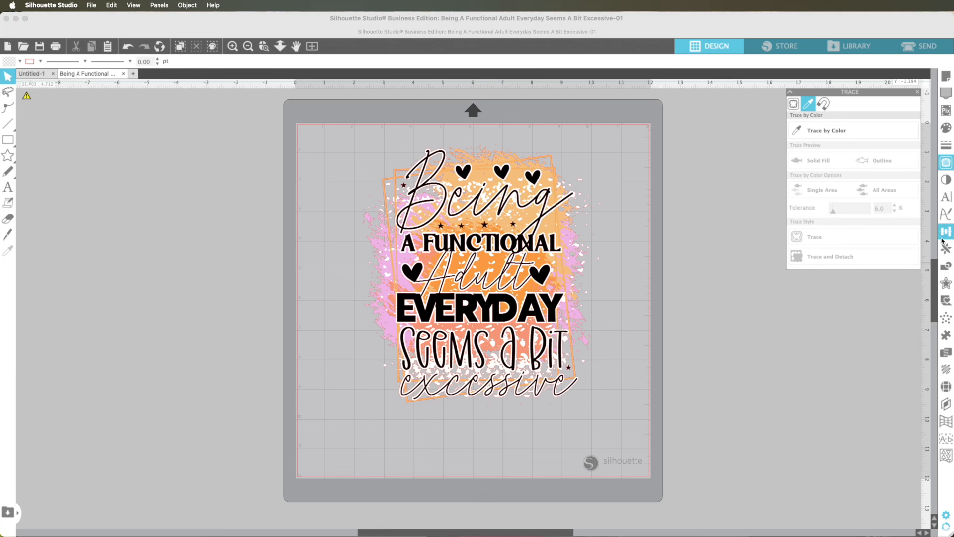
pyautogui.click(945, 266)
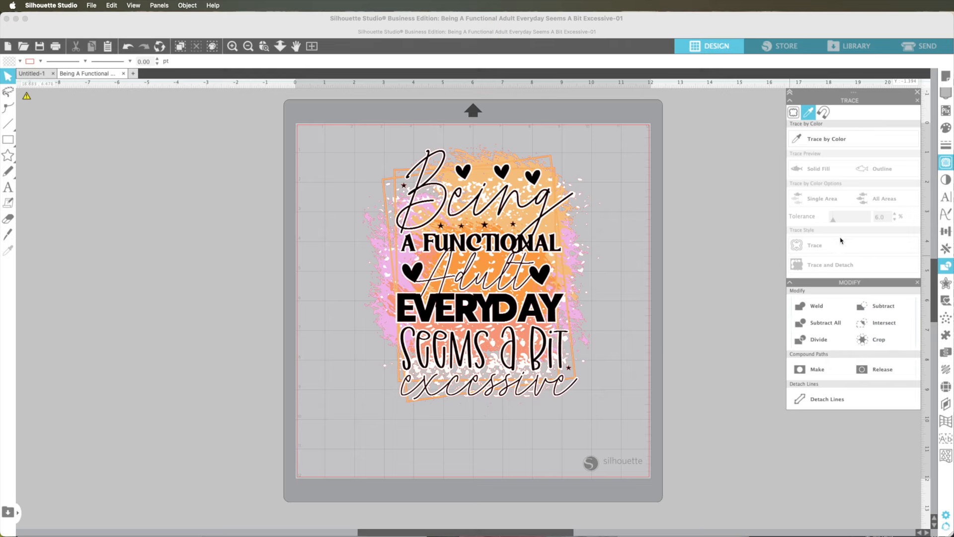
pyautogui.moveTo(308, 136); pyautogui.dragTo(625, 378)
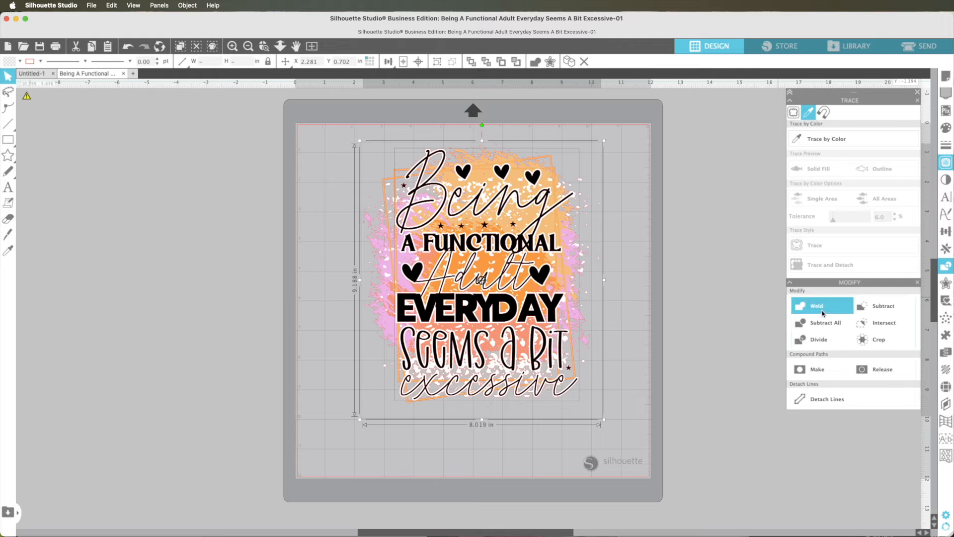
pyautogui.click(863, 311)
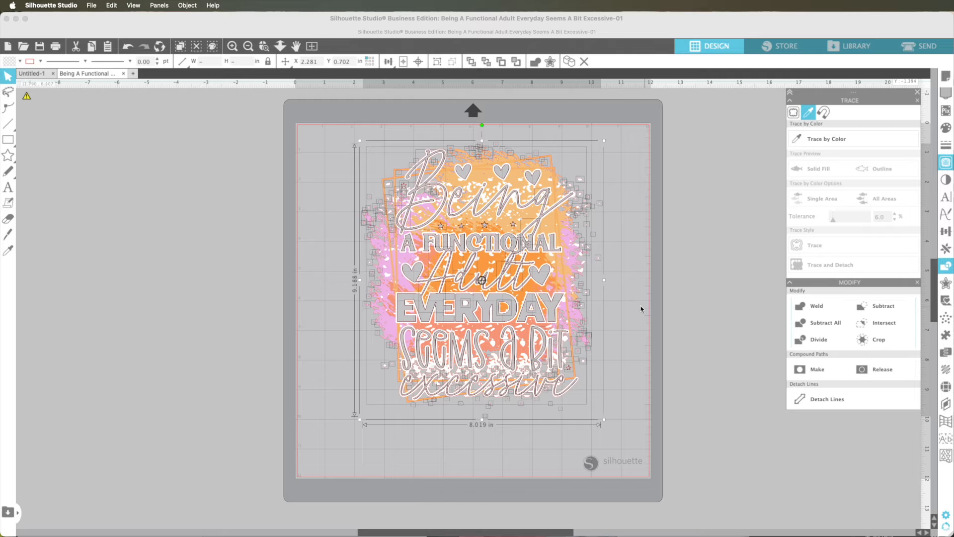
# Step: Group all the pieces left by the subtraction, deselect them and close the trace and modify settings
pyautogui.rightClick(622, 256)
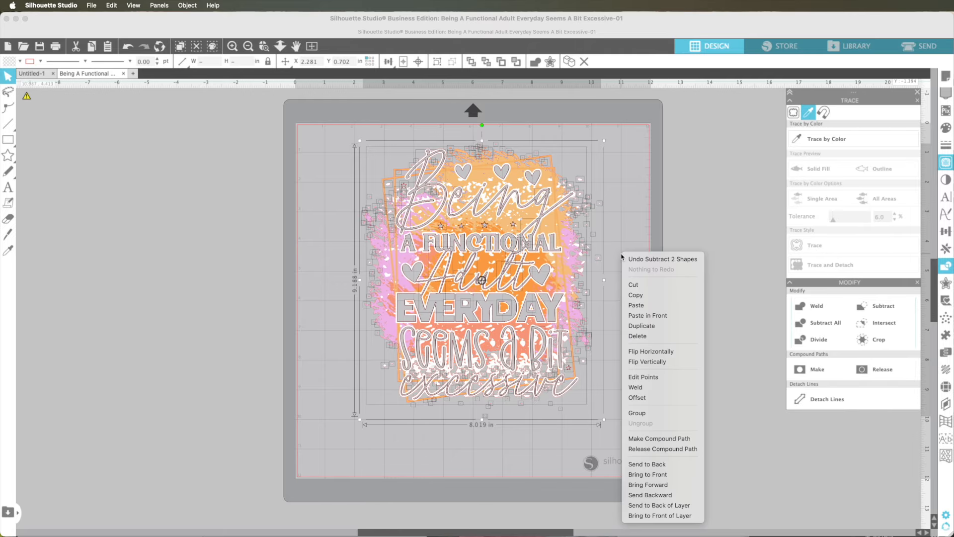
pyautogui.click(640, 413)
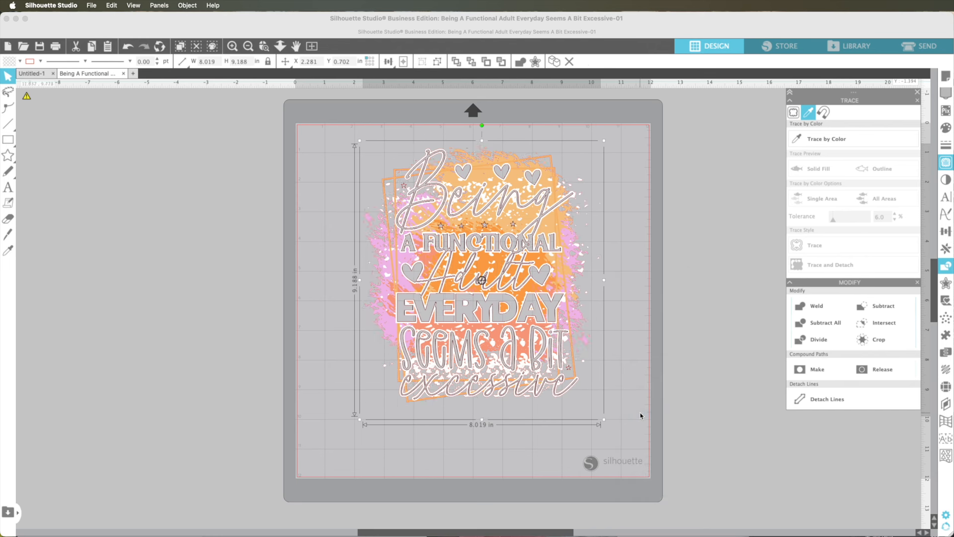
pyautogui.click(714, 366)
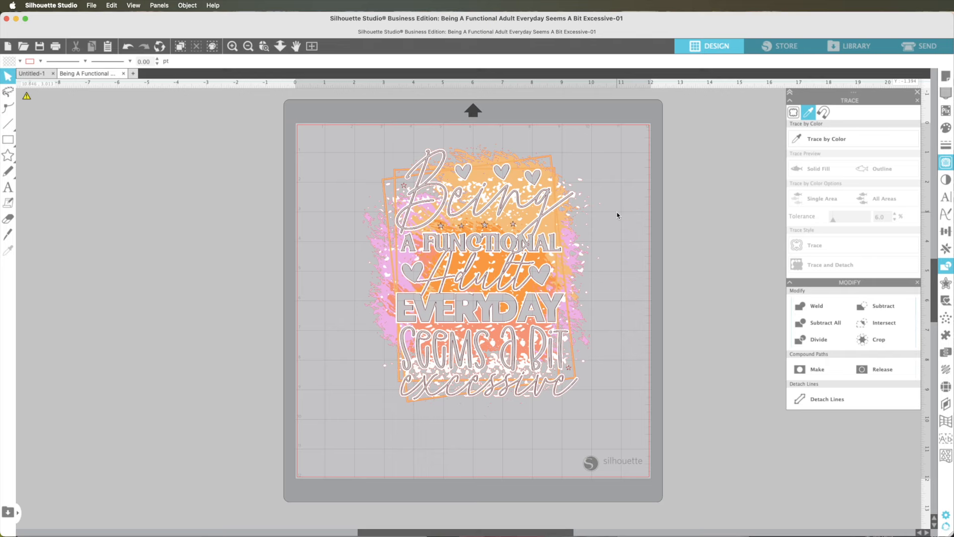
pyautogui.click(918, 93)
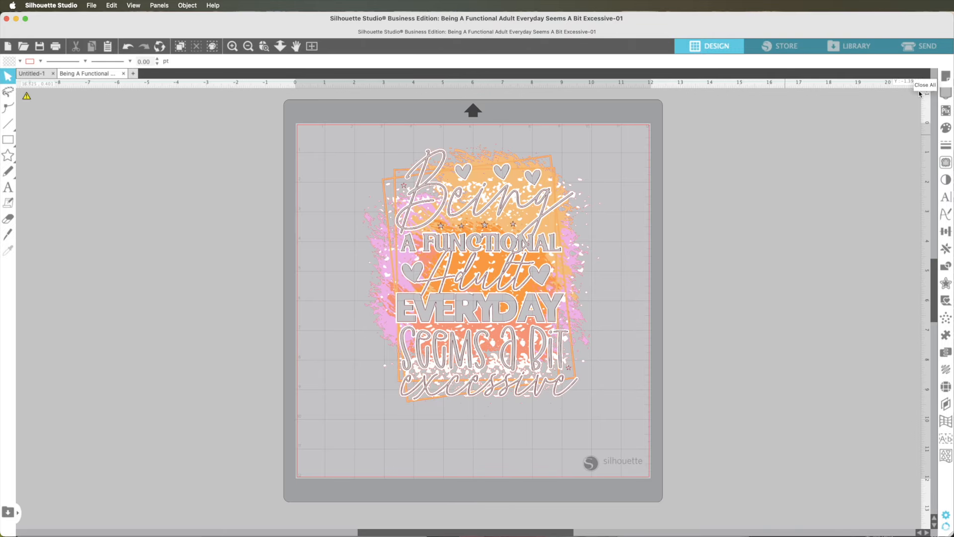
# Step: Set the page transparency to 0% and the media color to black in the page setup
pyautogui.click(944, 79)
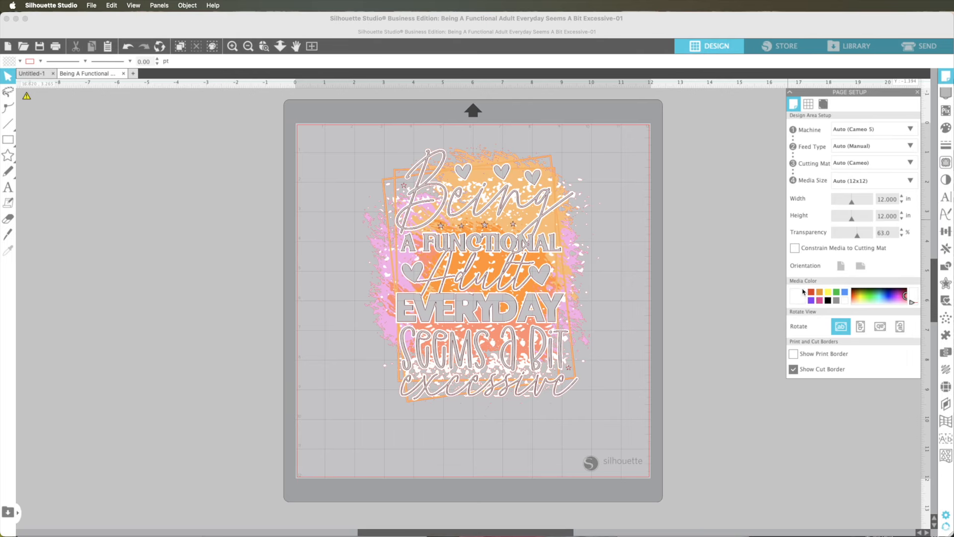
pyautogui.moveTo(857, 237); pyautogui.dragTo(830, 239)
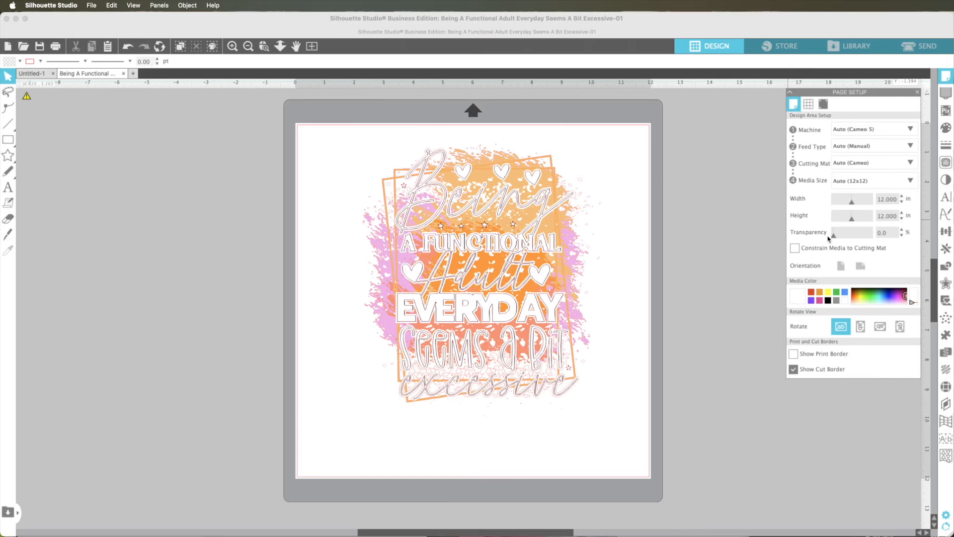
pyautogui.click(828, 300)
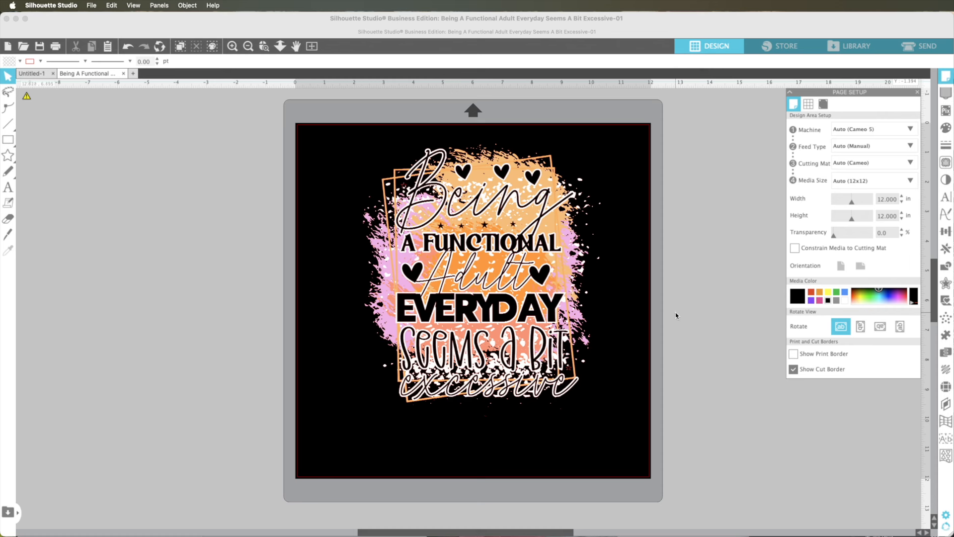
# Step: Set the line color of the grouped design to transparent
pyautogui.click(557, 326)
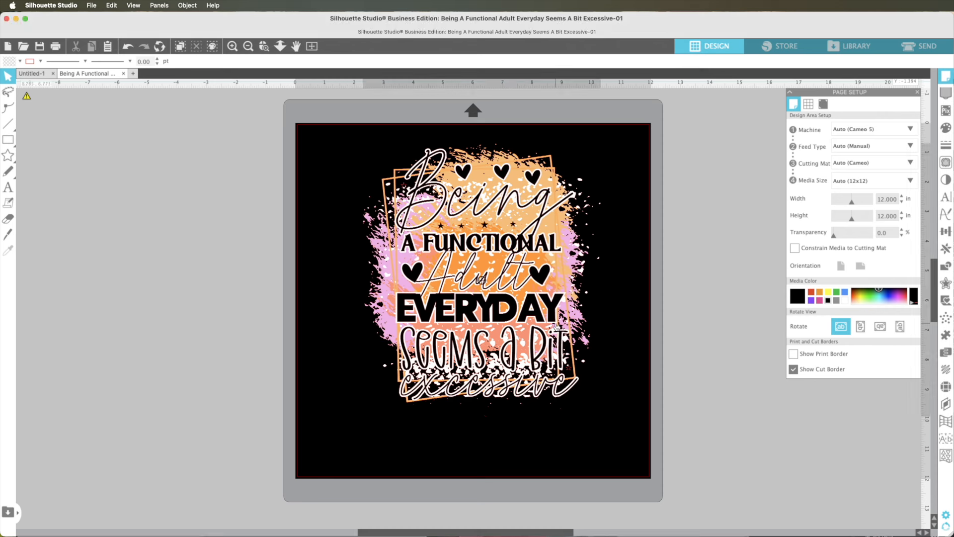
pyautogui.click(556, 326)
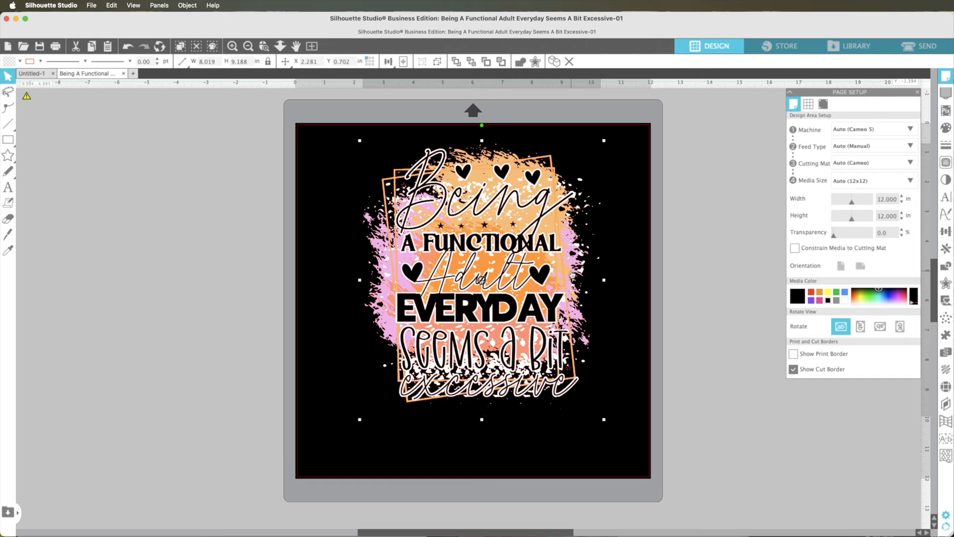
pyautogui.click(40, 61)
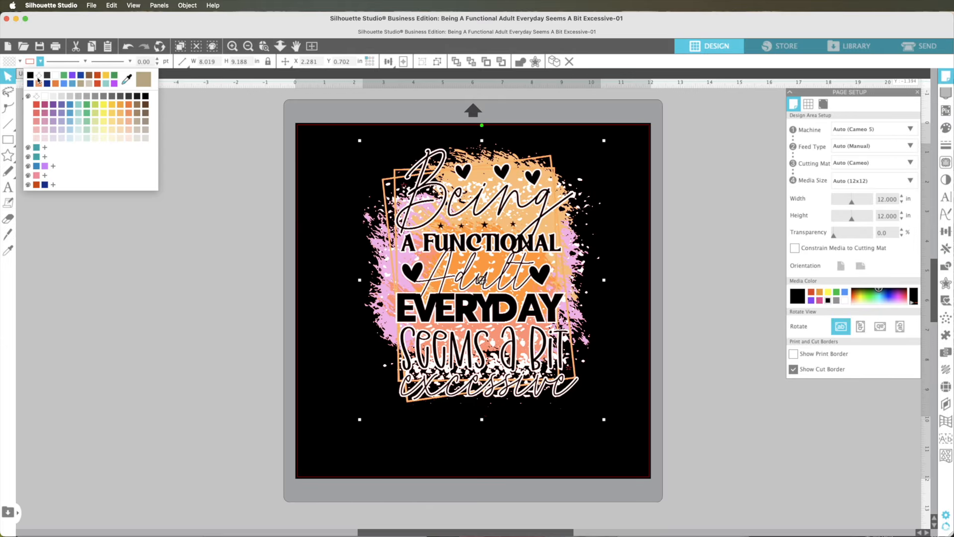
pyautogui.click(37, 78)
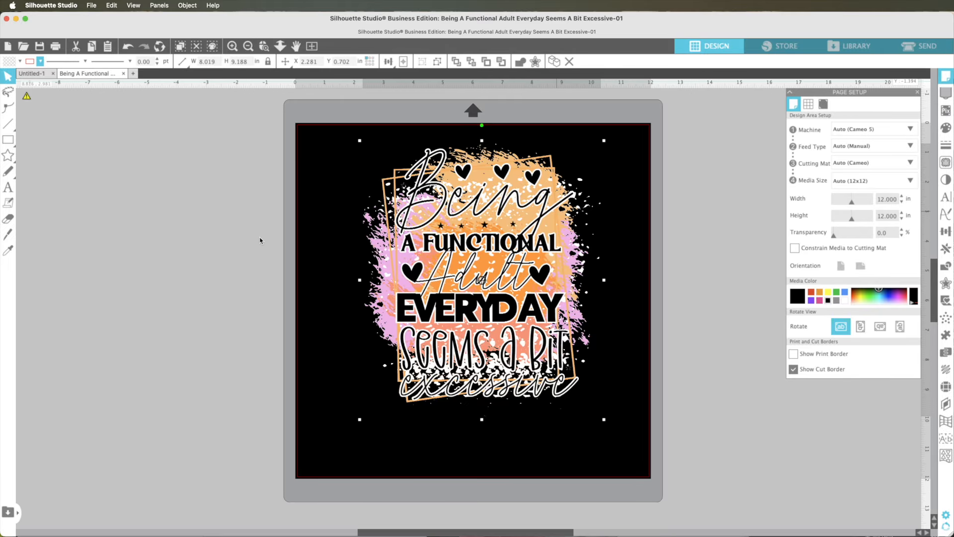
# Step: Move the design off the black page and back partly over it to check the cut-out areas
pyautogui.moveTo(557, 211); pyautogui.dragTo(259, 237)
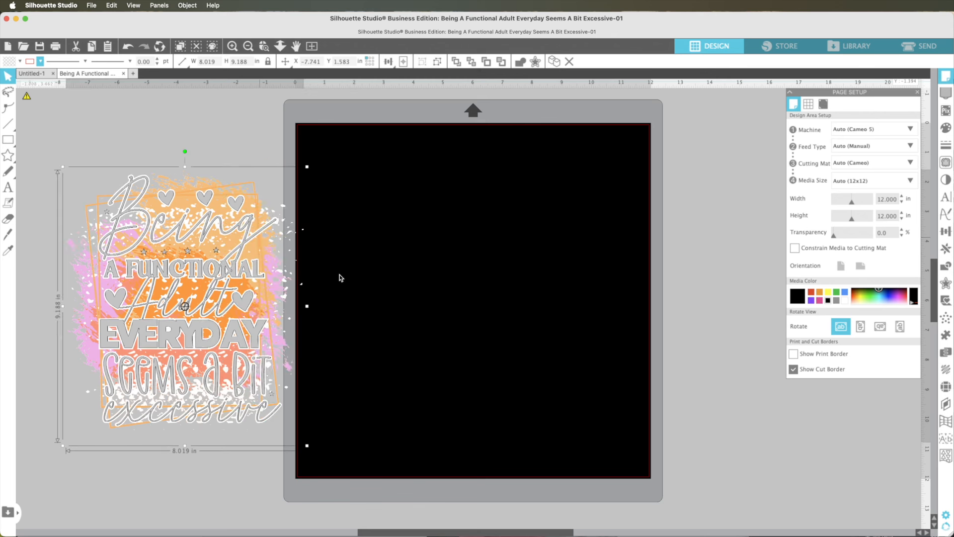
pyautogui.moveTo(203, 277); pyautogui.dragTo(297, 277)
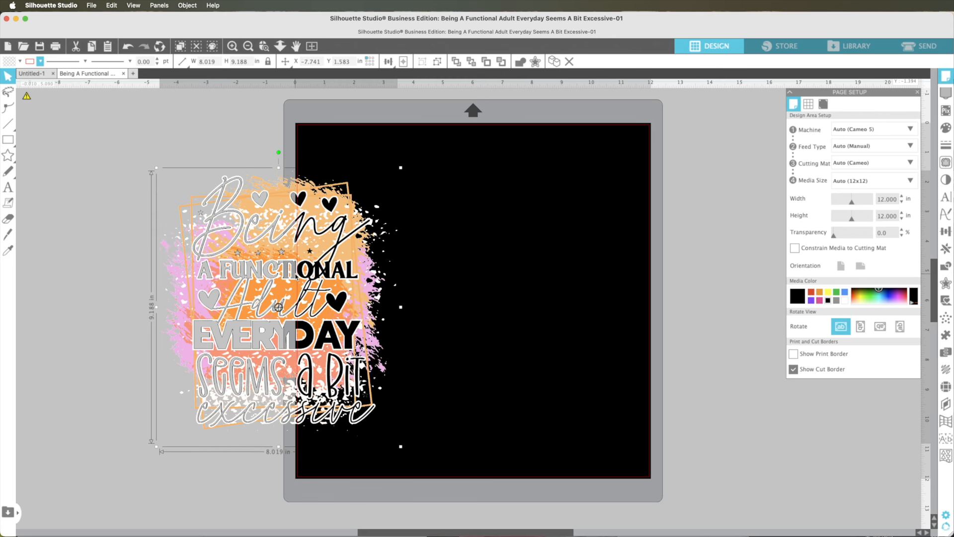